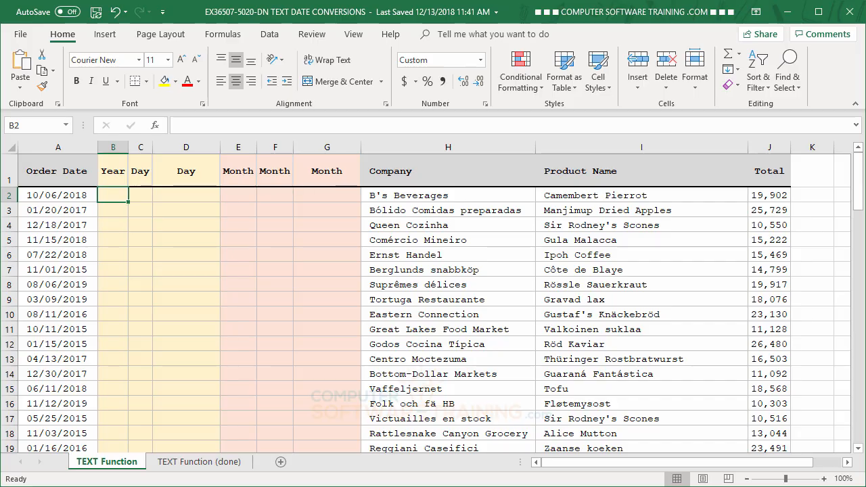
Enter =TEXT(A2,"YYYY") in cell B2 and fill the formula down the Year column
text(=te)
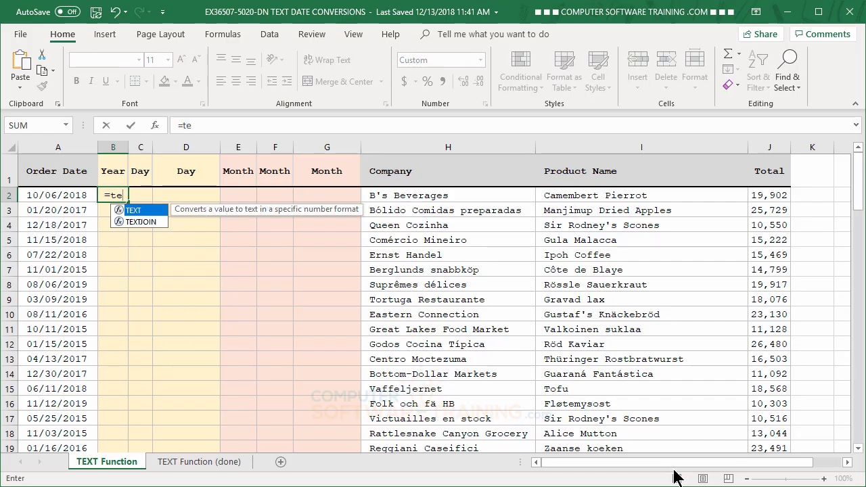
double_click(123, 209)
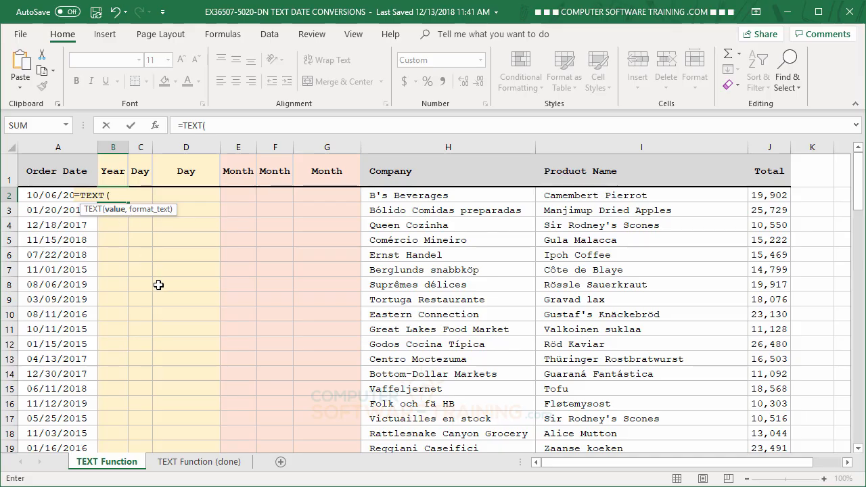
click(33, 195)
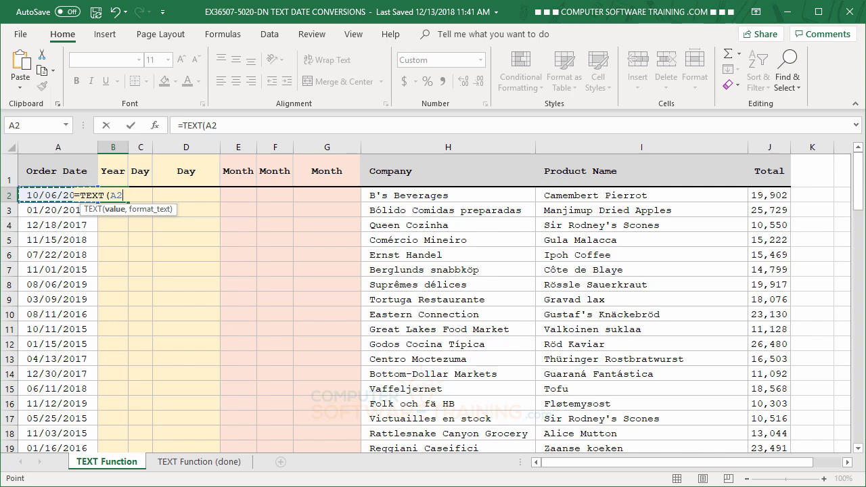
text(,")
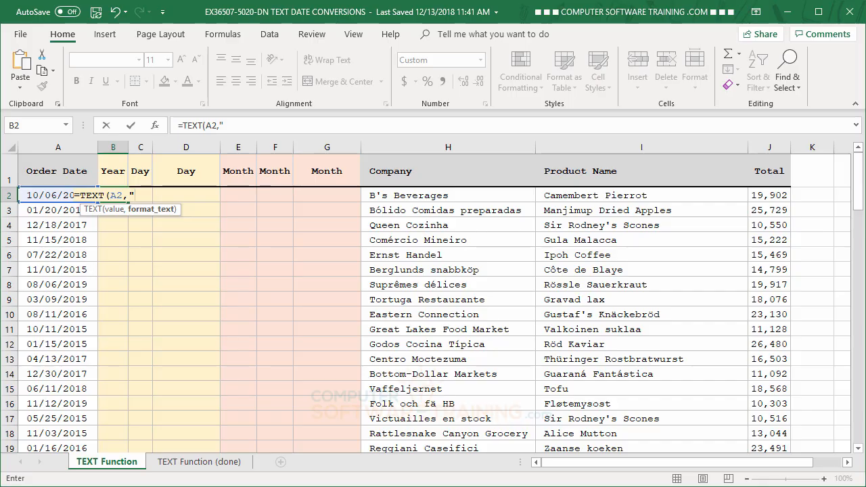
text(YYYY)
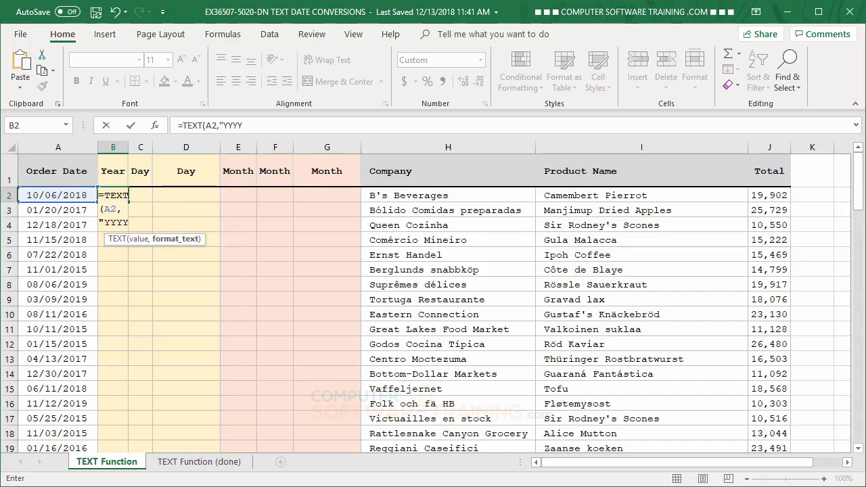
text(")
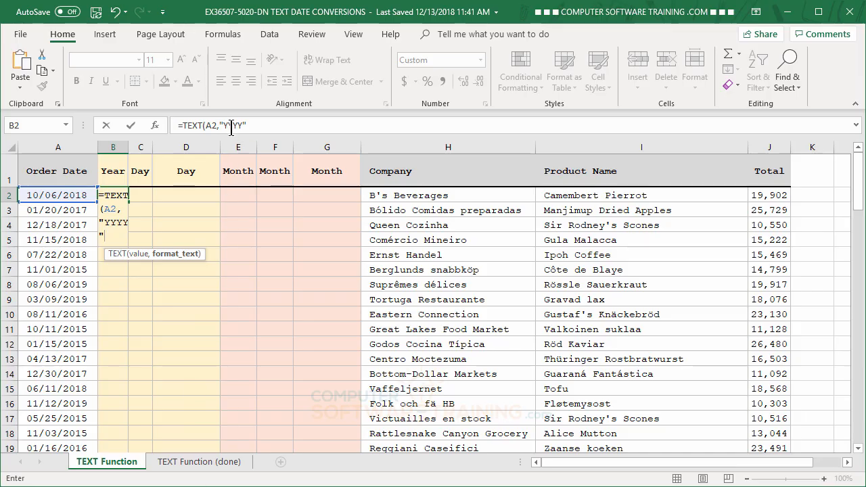
key(Return)
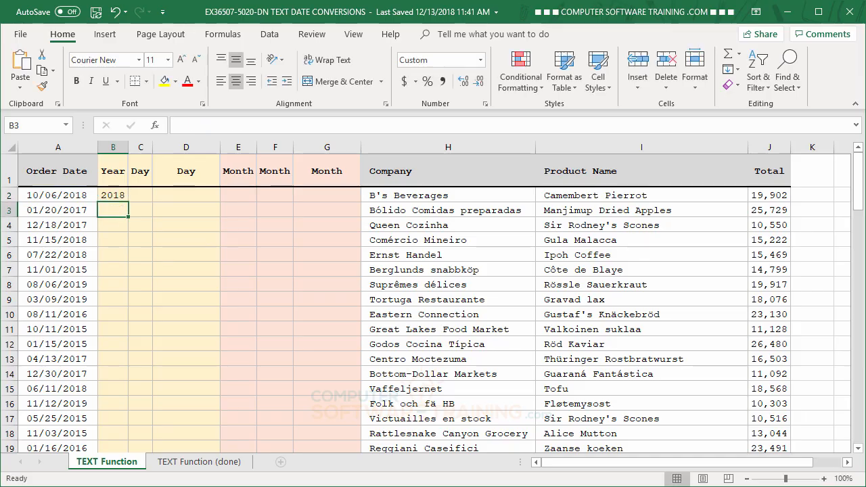
click(113, 196)
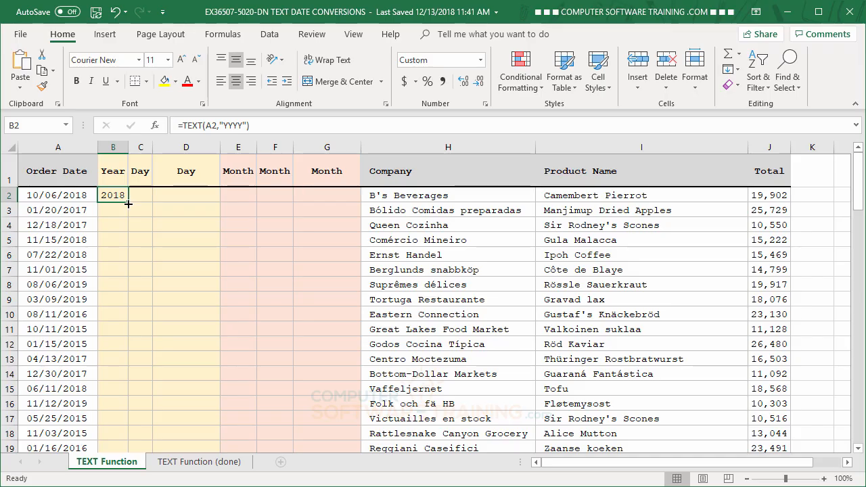
double_click(128, 202)
Enter =TEXT(A2,"DDD") in cell C2 and fill the formula down the first Day column
click(141, 196)
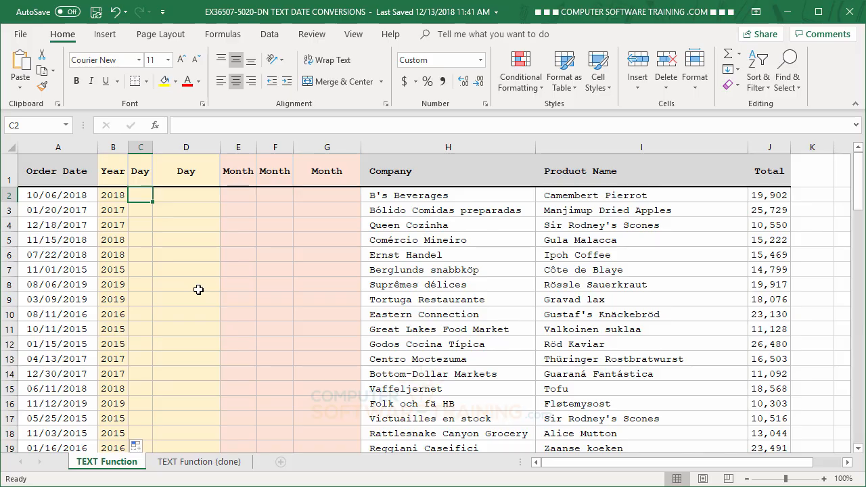
text(=te)
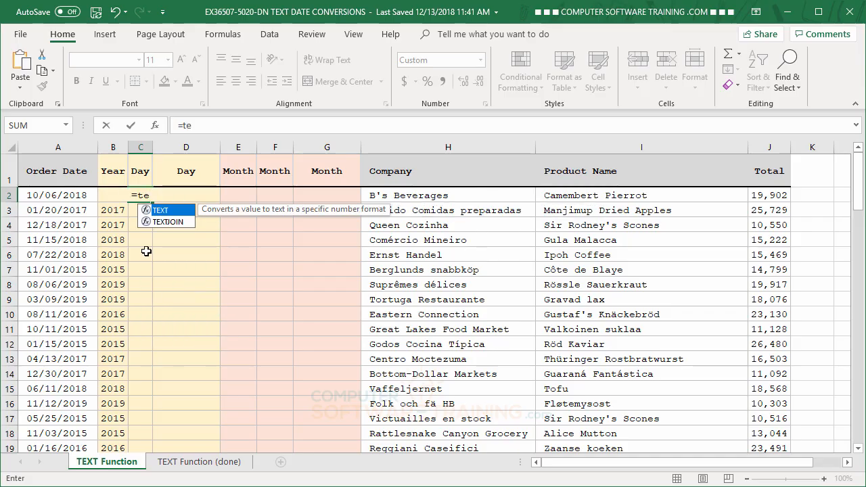
double_click(145, 210)
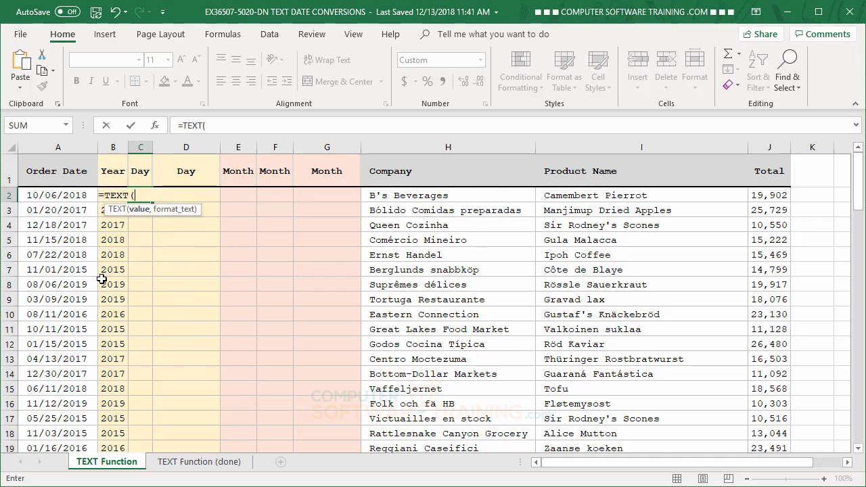
click(51, 196)
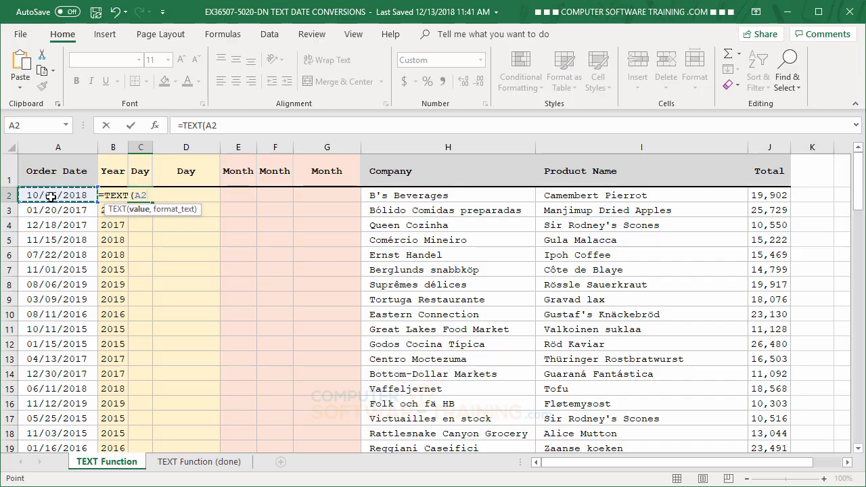
text(,")
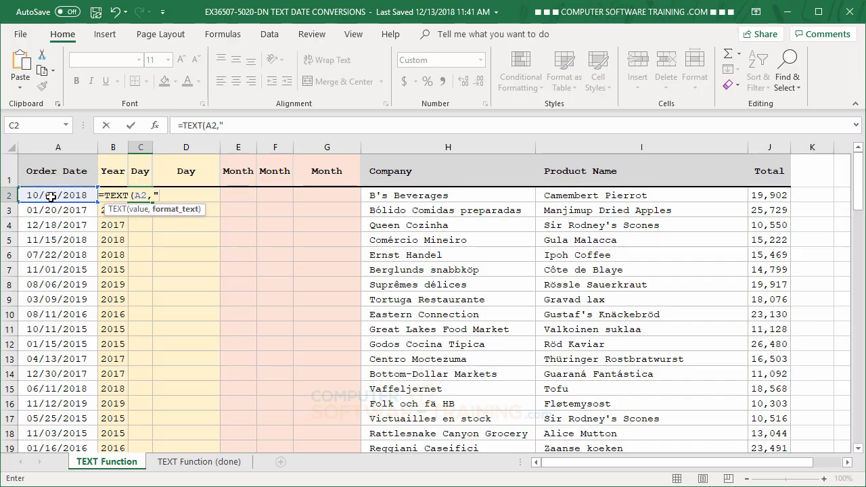
text(DDD")
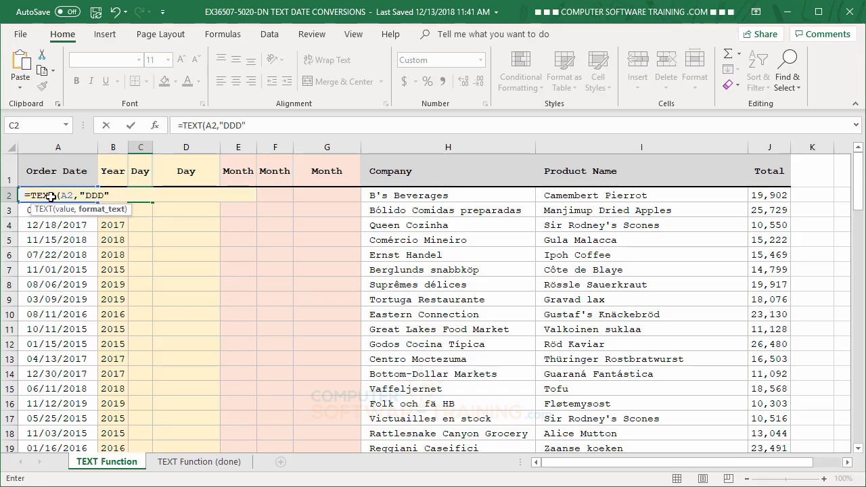
key(Return)
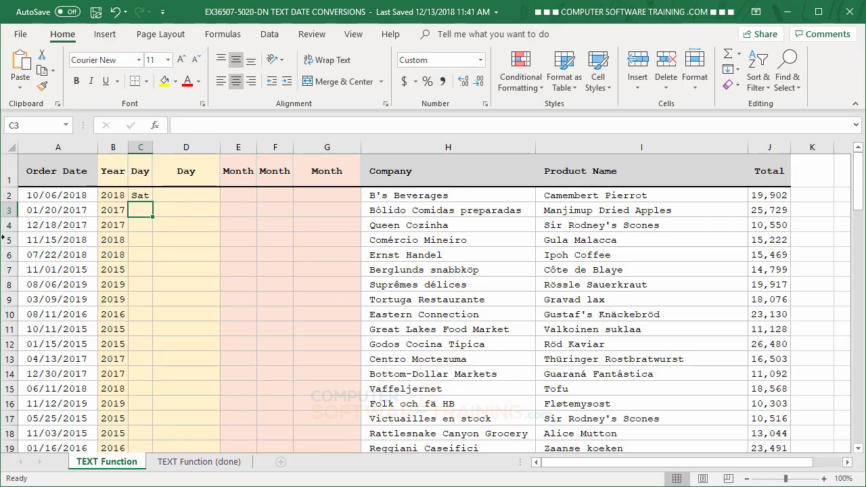
click(140, 197)
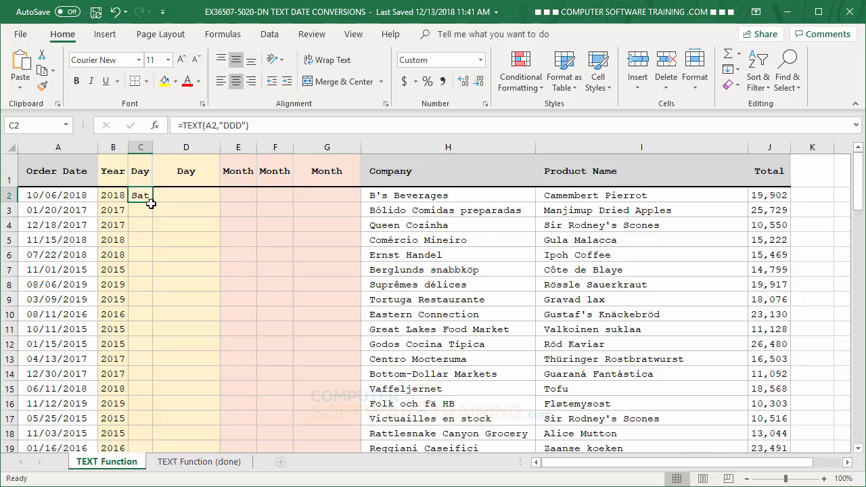
double_click(150, 203)
Enter =TEXT(A2,"DDDD") in cell D2 and fill the formula down the second Day column
key(Right)
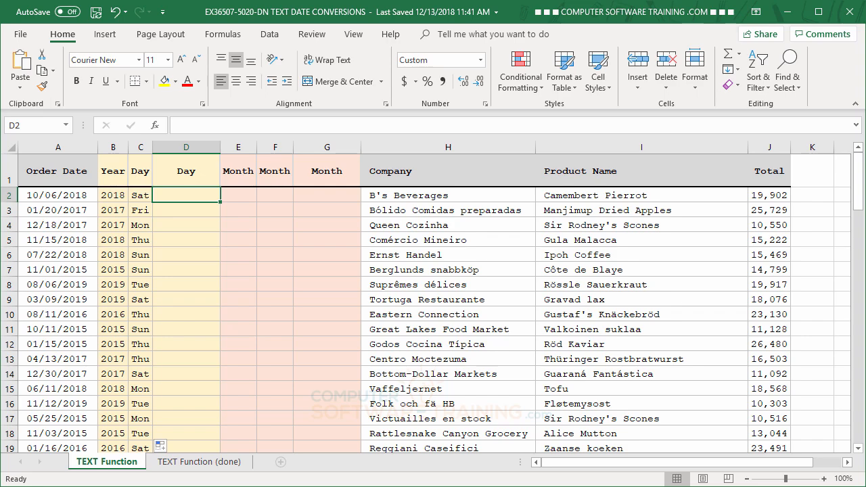
text(=te)
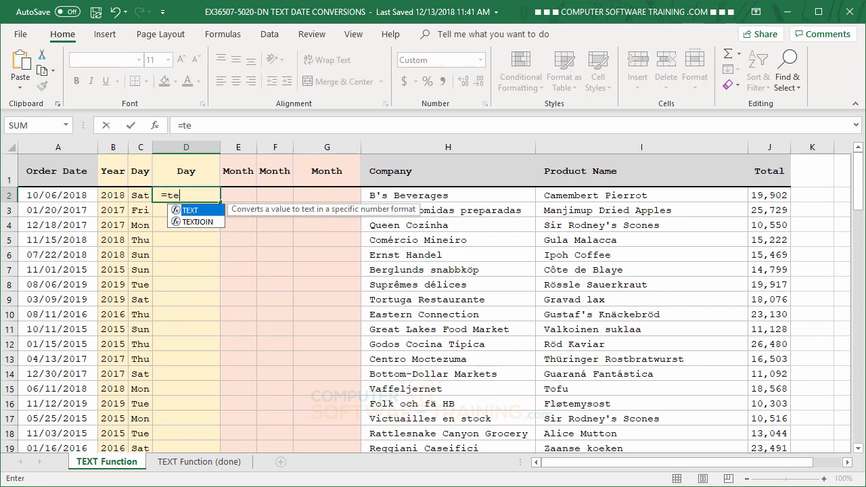
double_click(180, 210)
click(67, 195)
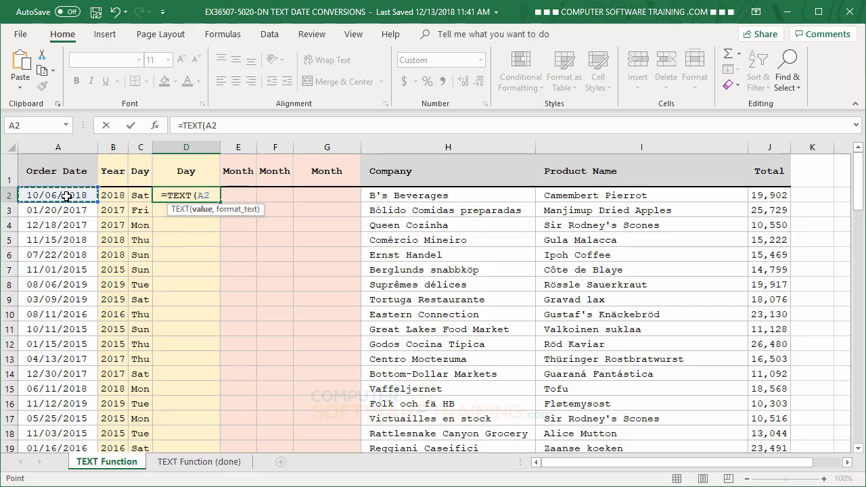
text(,)
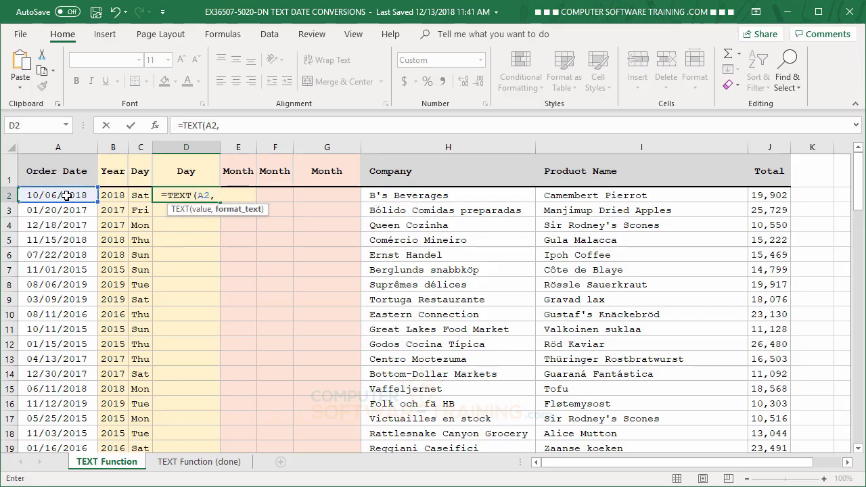
text(")
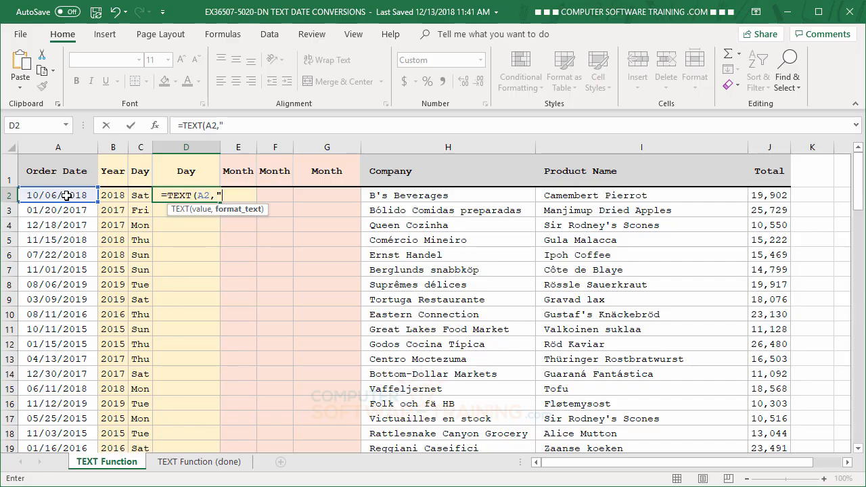
text(DDDD)
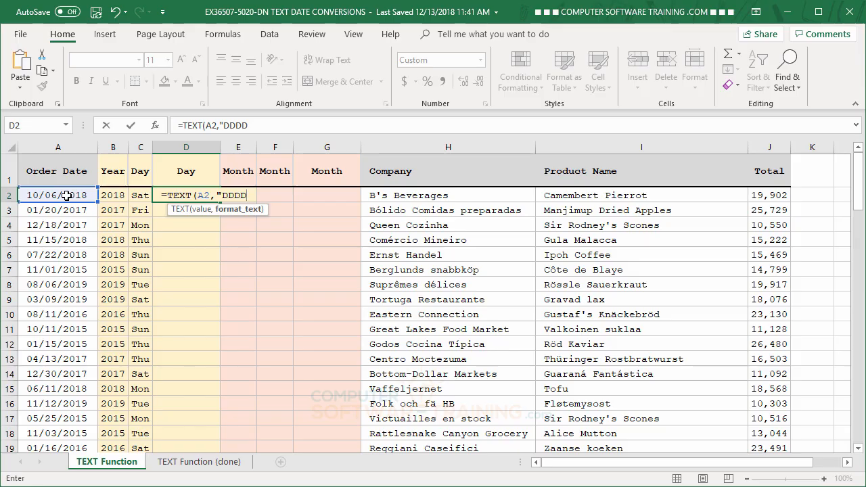
text(")
key(Return)
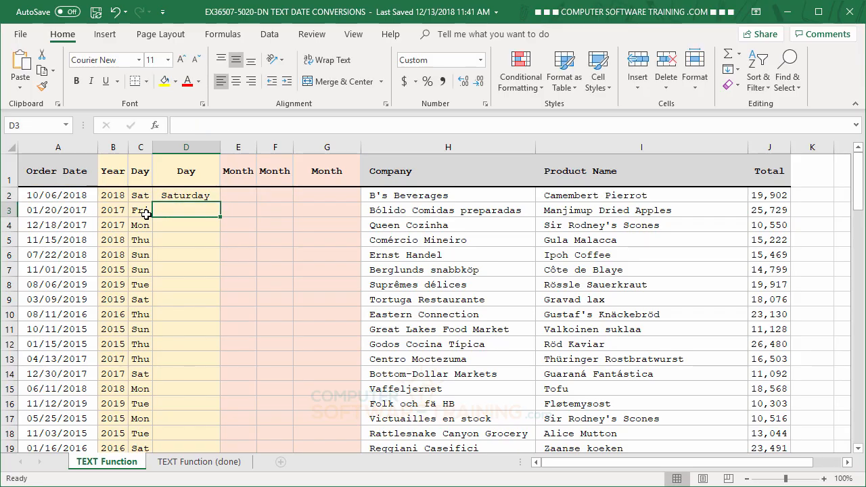
click(180, 197)
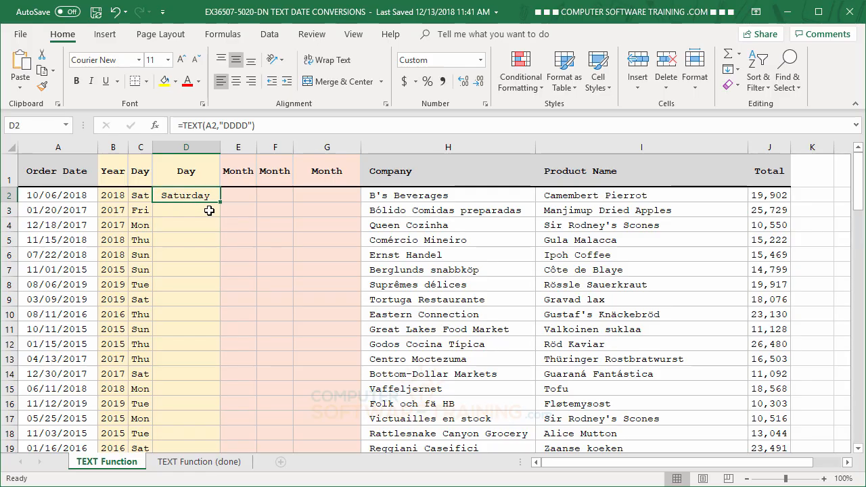
double_click(221, 204)
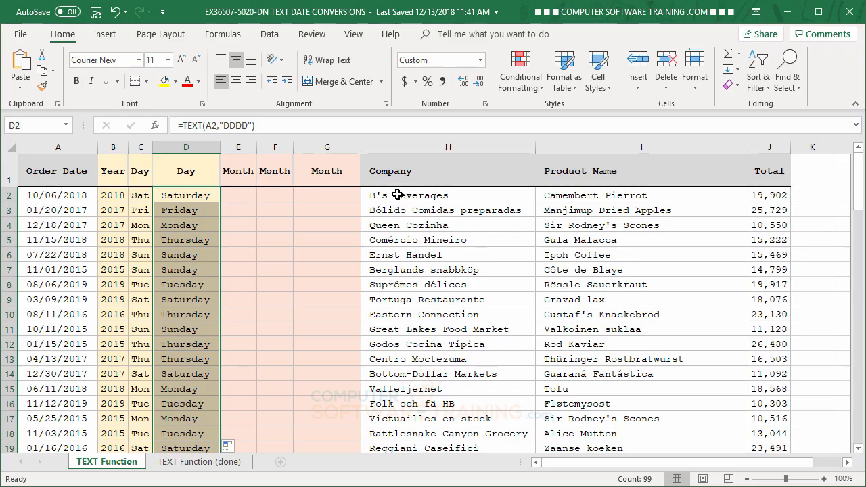
Enter =TEXT(A2,"MMM") in cell E2 and fill the formula down the first Month column
click(242, 183)
click(235, 193)
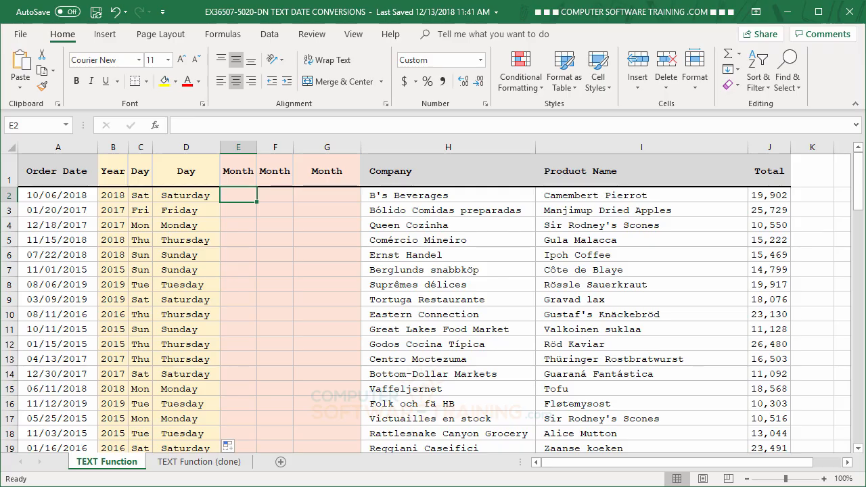
text(=te)
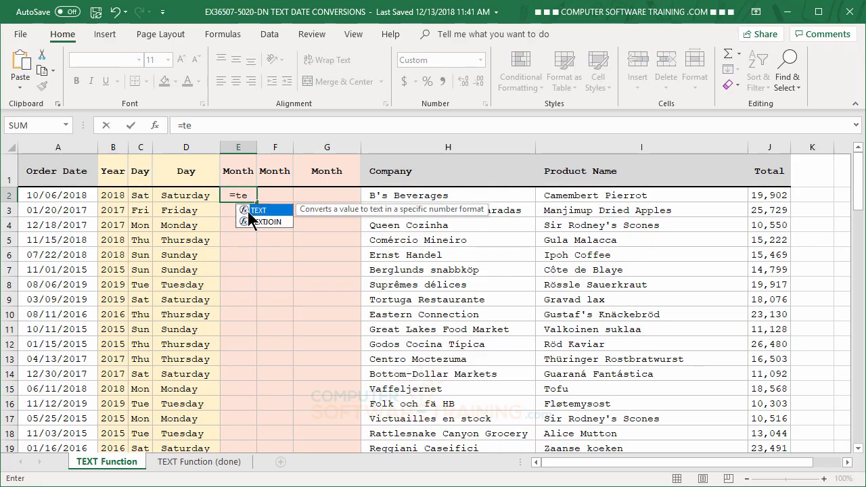
double_click(248, 211)
click(72, 195)
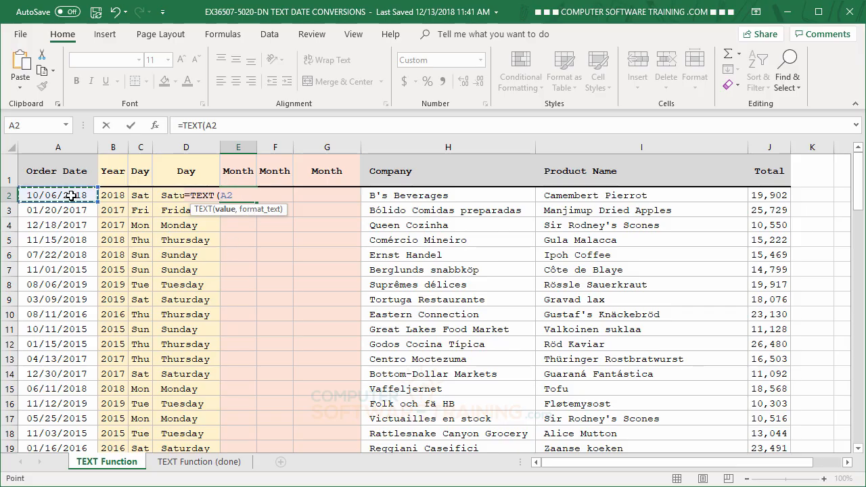
text(,)
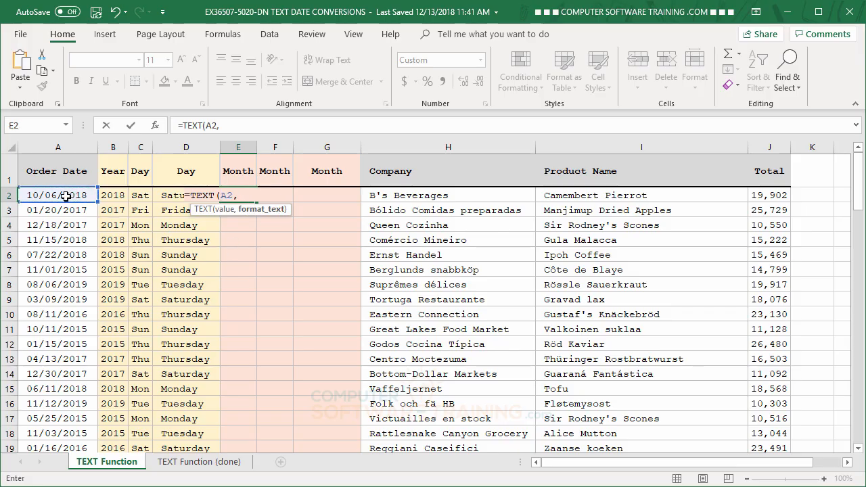
text(")
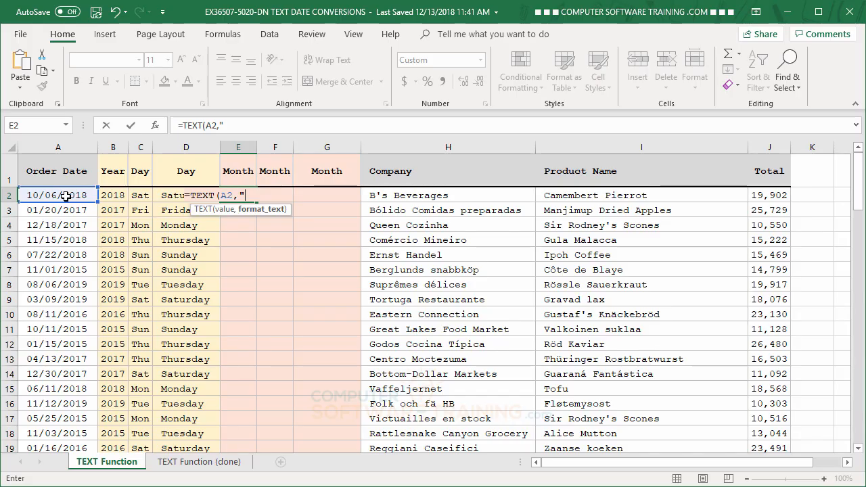
text(MMM")
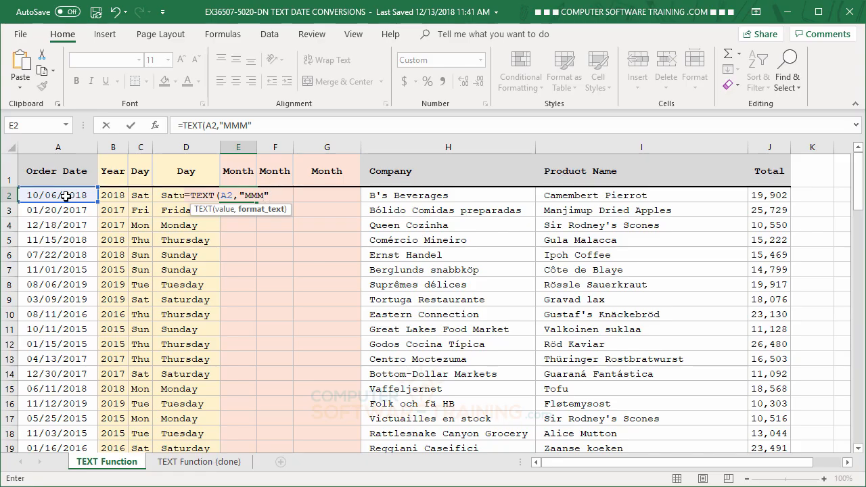
key(Return)
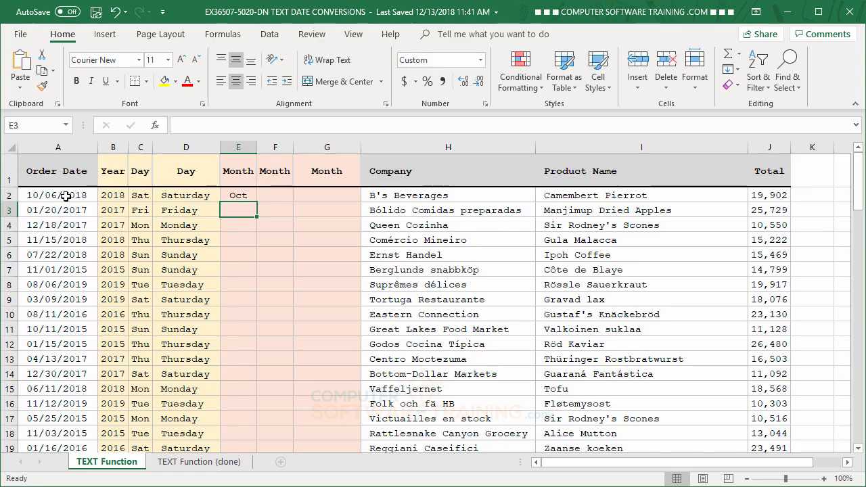
click(235, 195)
double_click(257, 203)
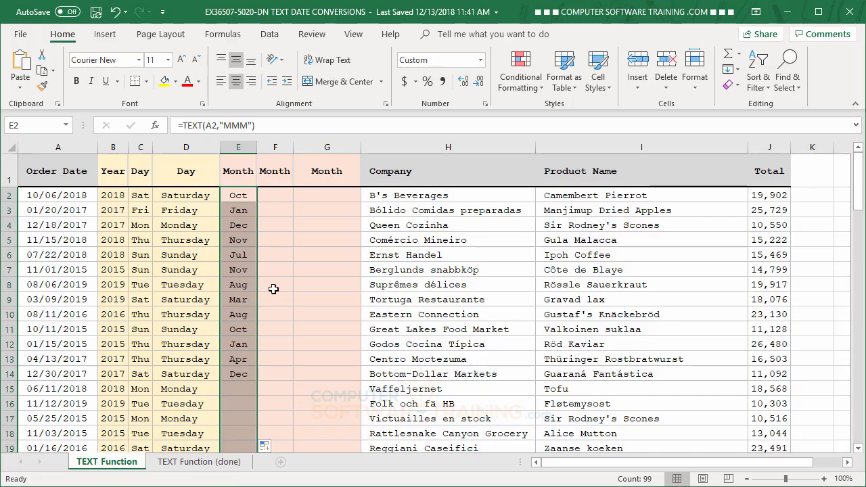
Enter =TEXT(A2,"MMM") in cell F2 of the second Month column
click(276, 195)
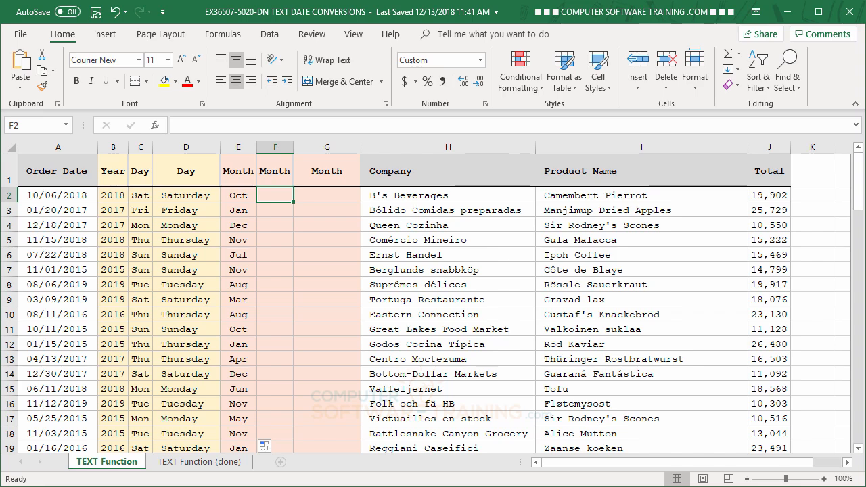
text(=)
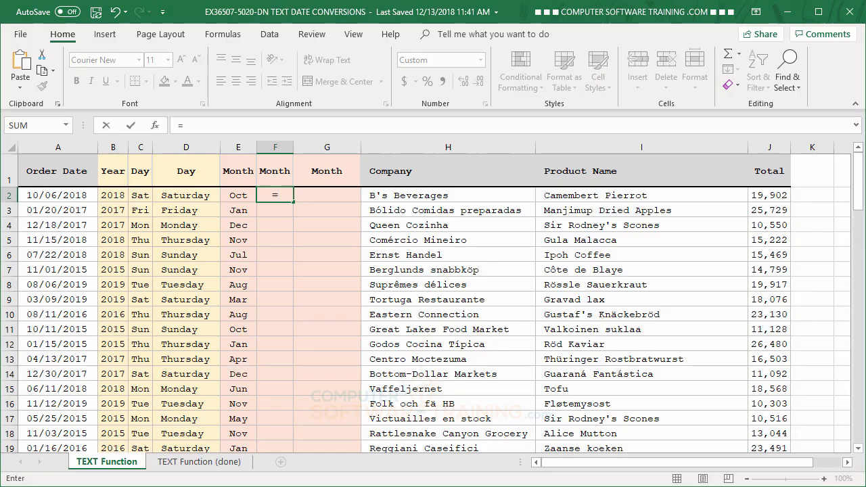
text(te)
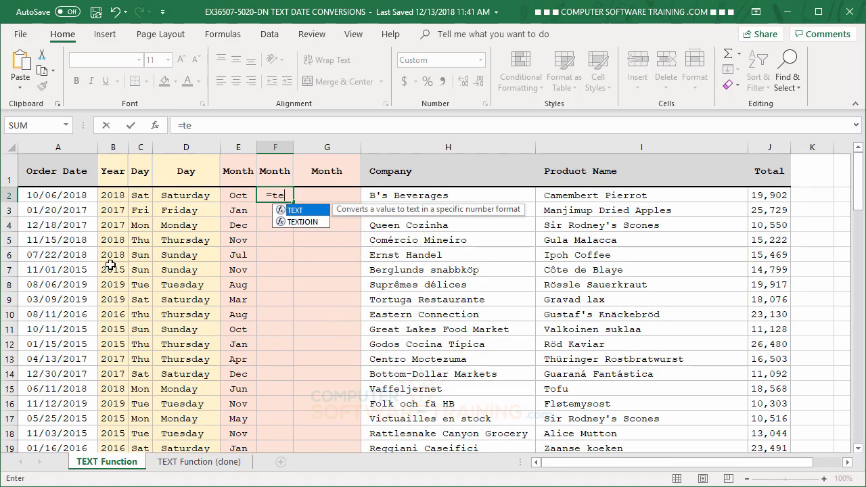
double_click(282, 212)
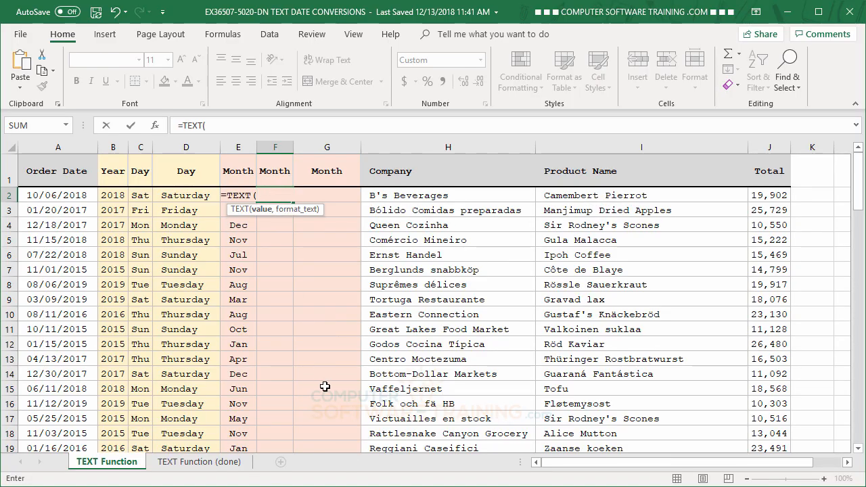
click(70, 196)
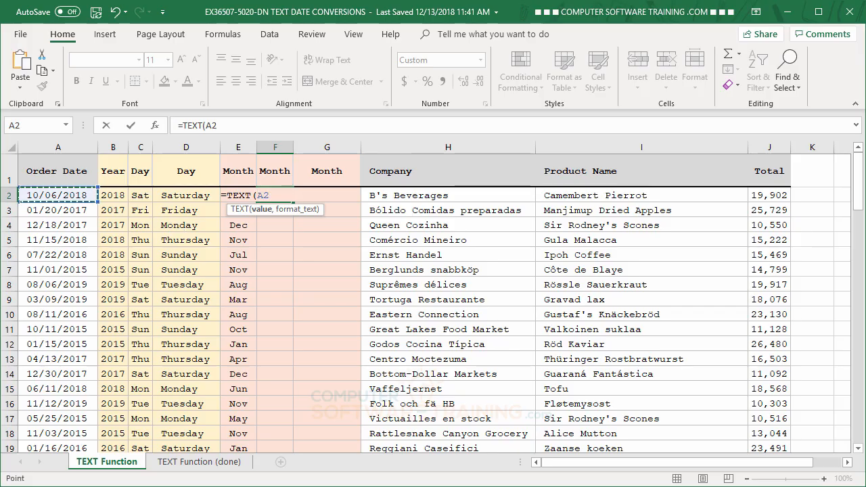
text(,)
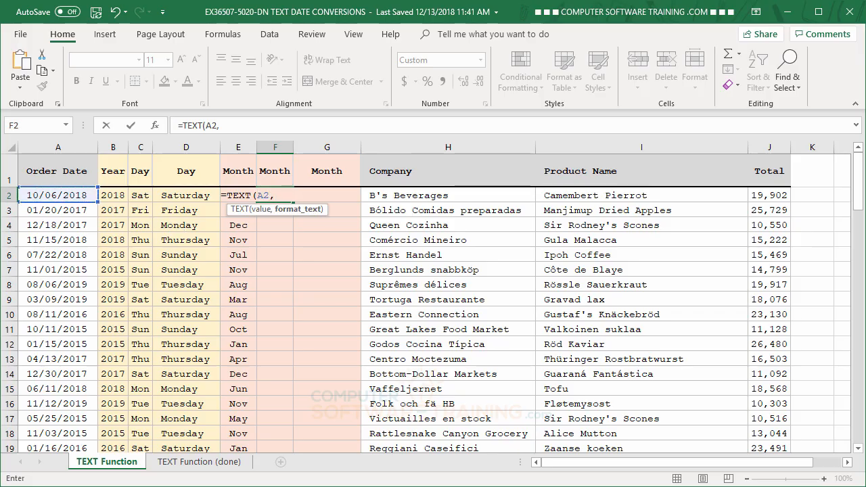
text(")
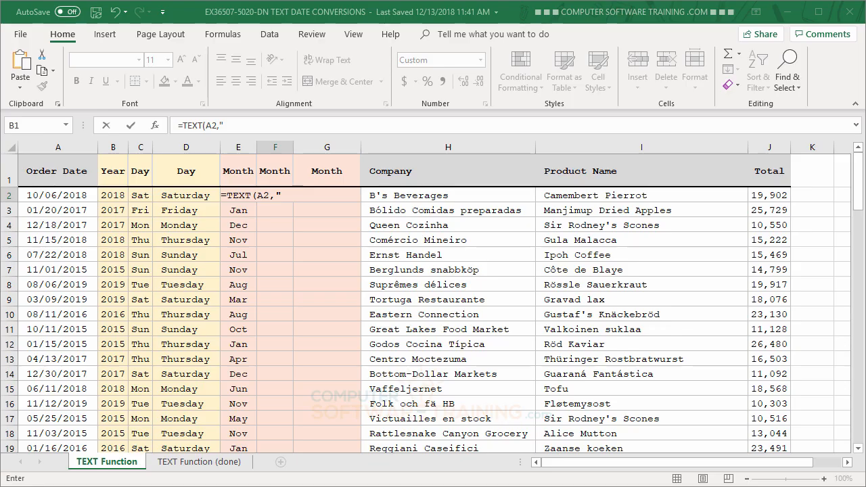
text(MMM)
key(Return)
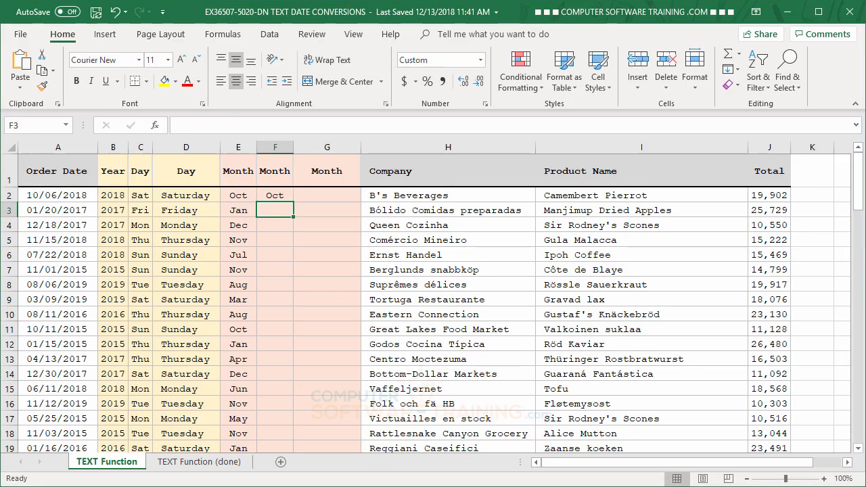
Change the format code in cell F2's formula to "MMMM"
key(Up)
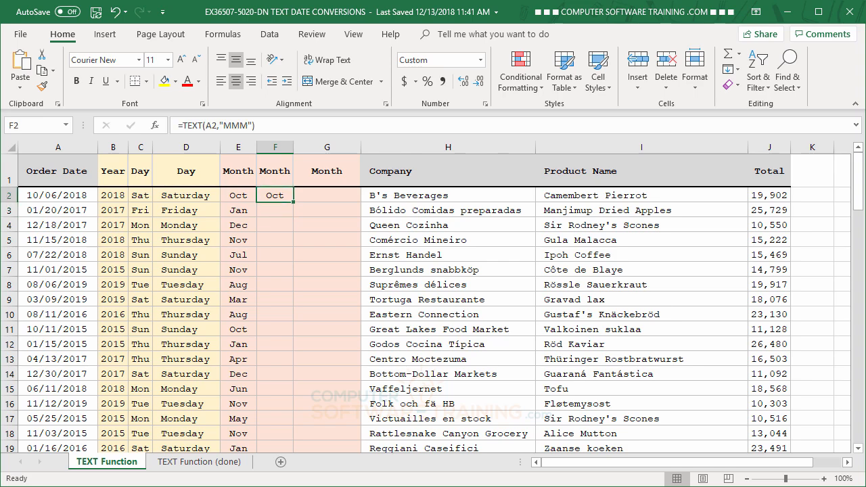
click(242, 128)
text(M)
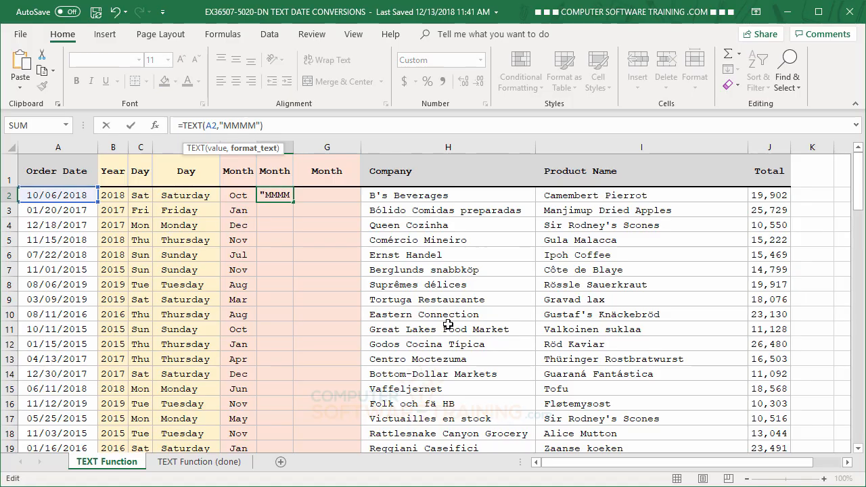
key(Return)
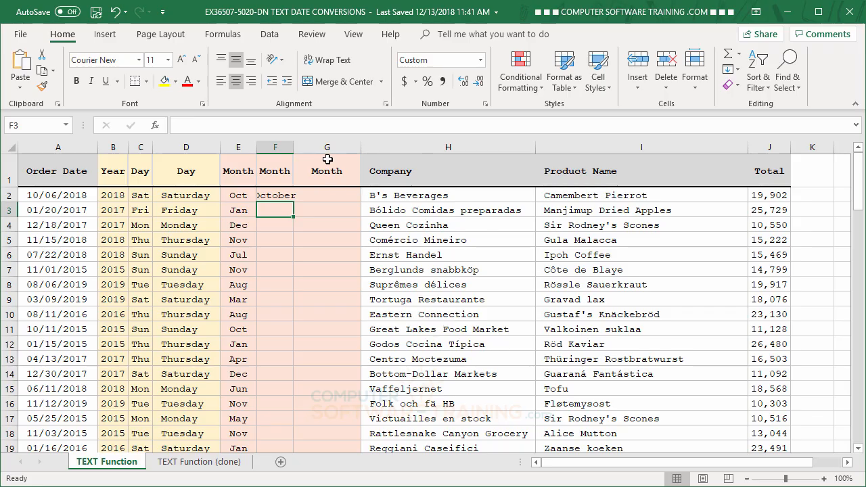
Autofit the width of column F and fill the F2 formula down the second Month column
double_click(294, 147)
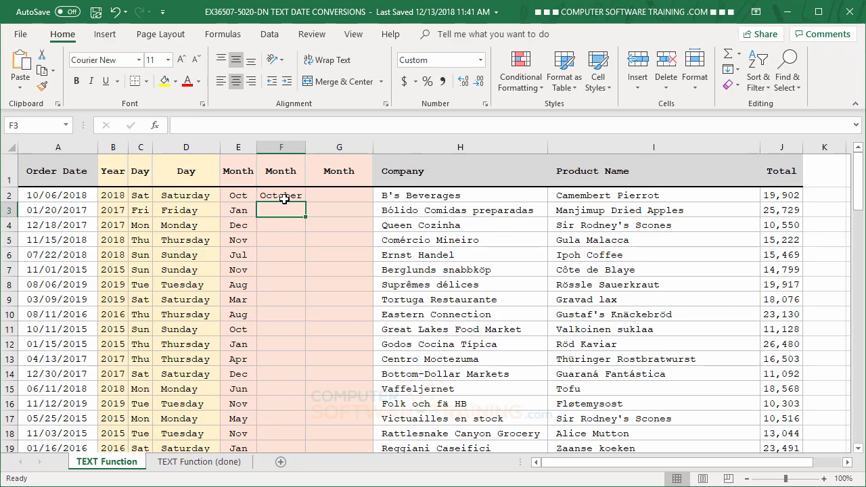
click(284, 197)
double_click(305, 203)
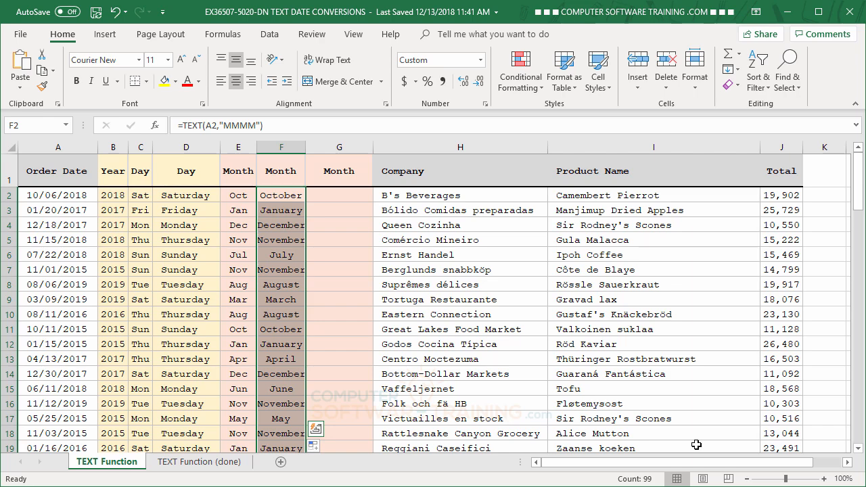
text(=)
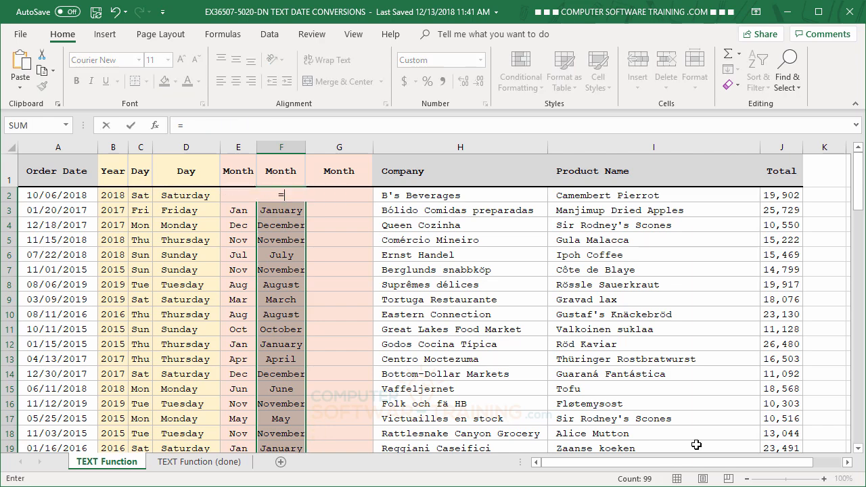
text(te)
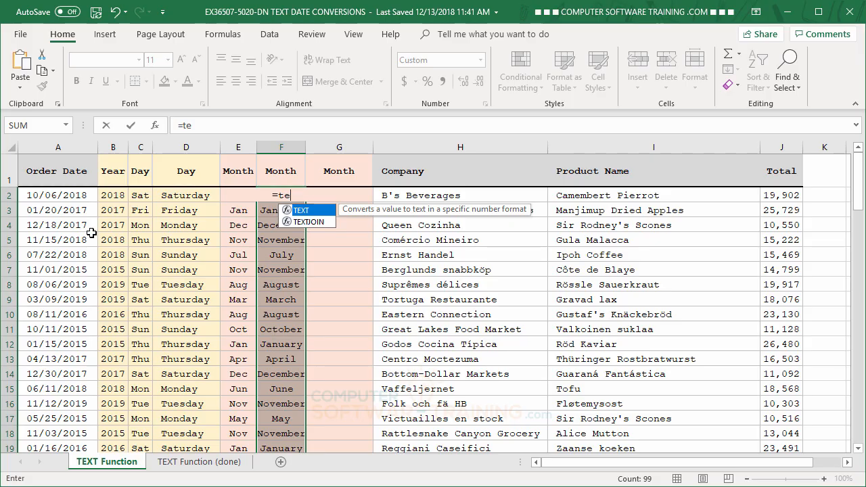
click(71, 197)
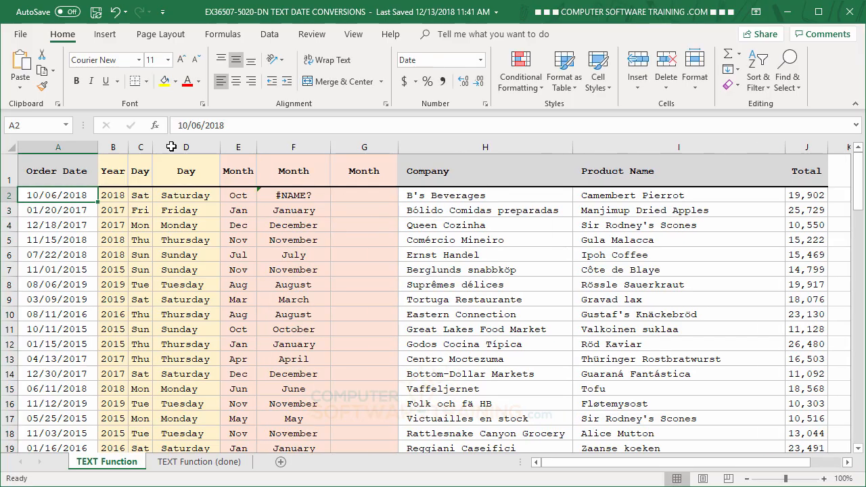
click(115, 18)
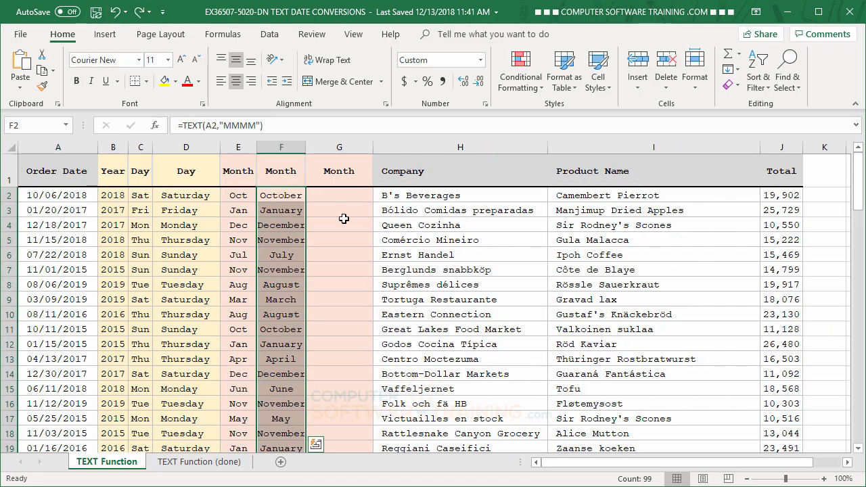
Enter =TEXT(A2,"MMMMM") in cell G2 and fill the formula down the third Month column
click(340, 194)
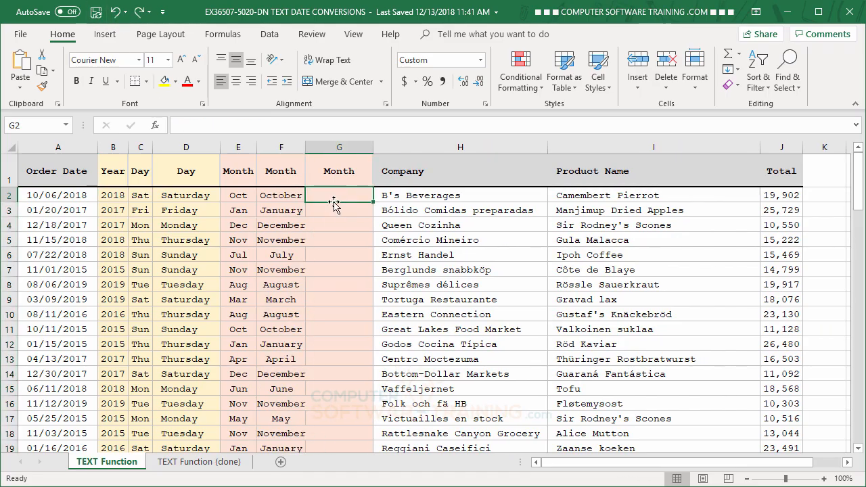
text(=)
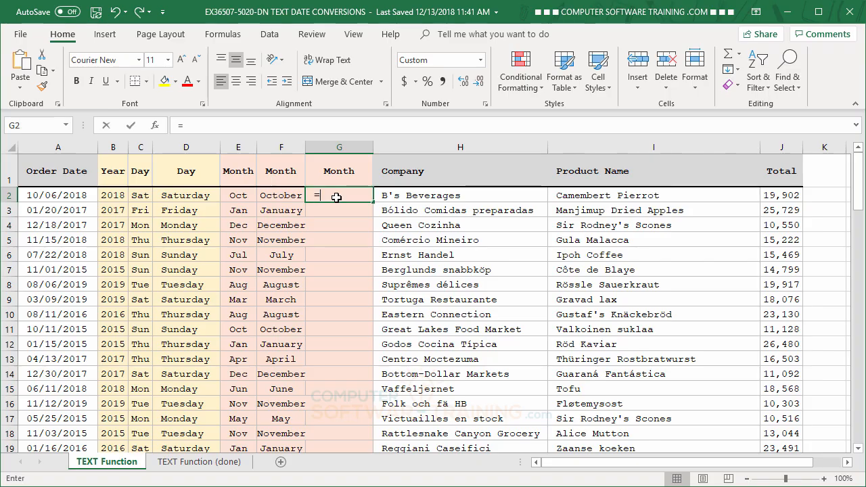
text(te)
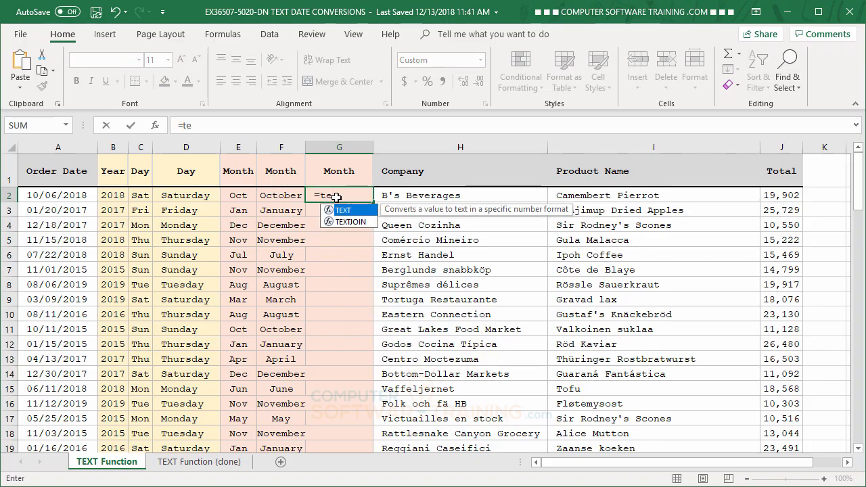
double_click(344, 210)
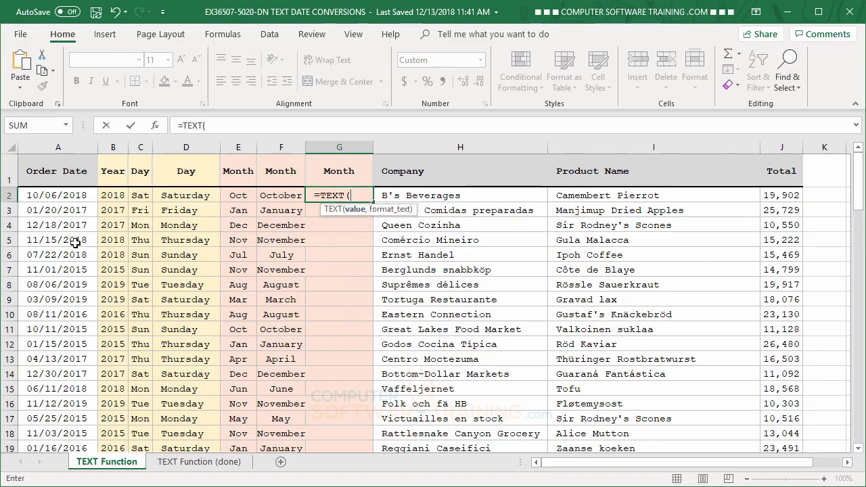
click(58, 197)
text(,)
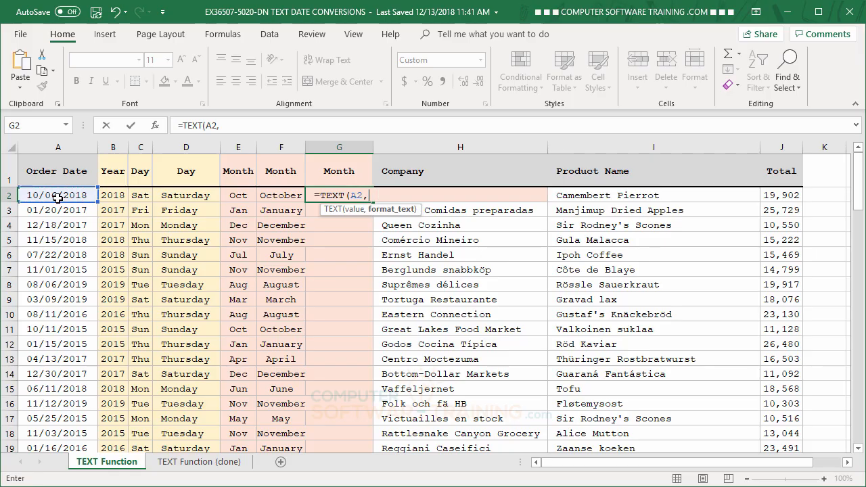
text("MMMM)
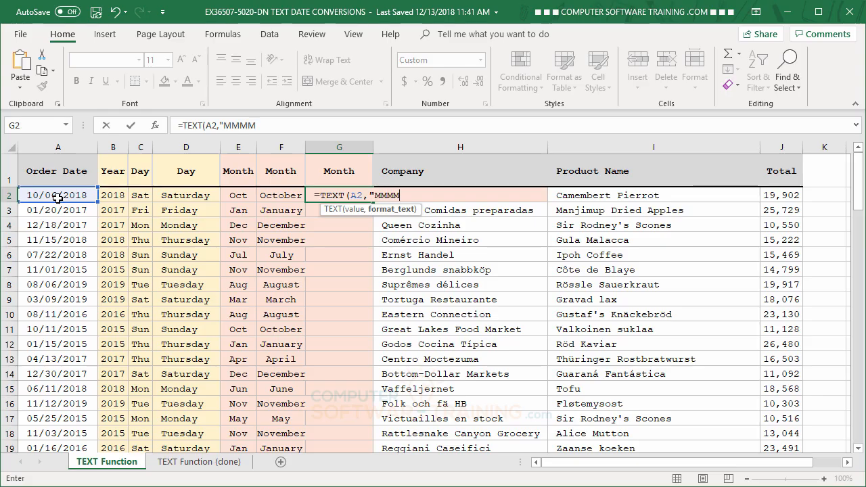
text(M")
key(Return)
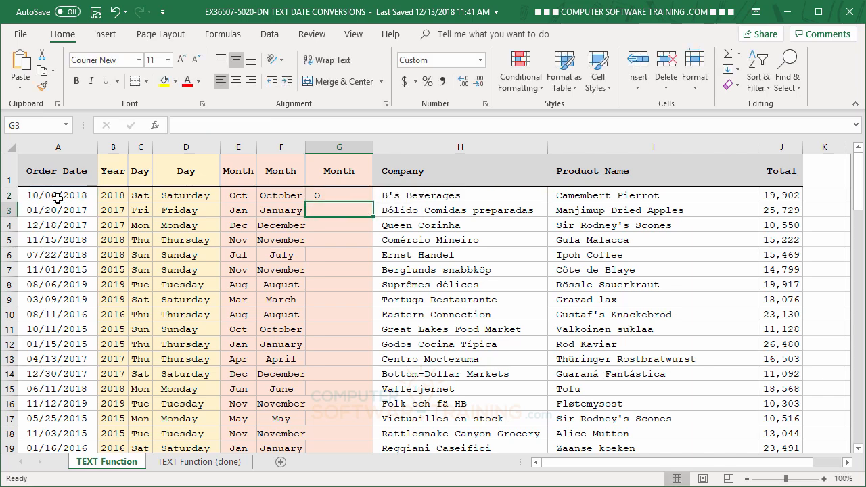
click(328, 195)
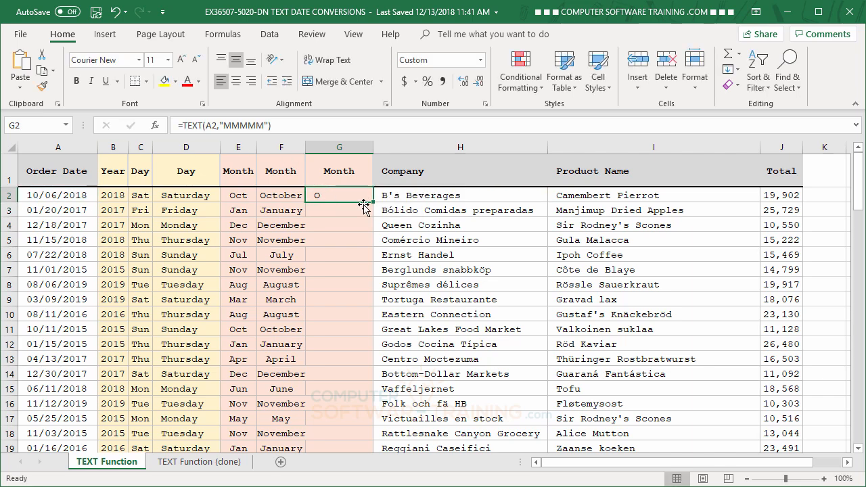
double_click(372, 202)
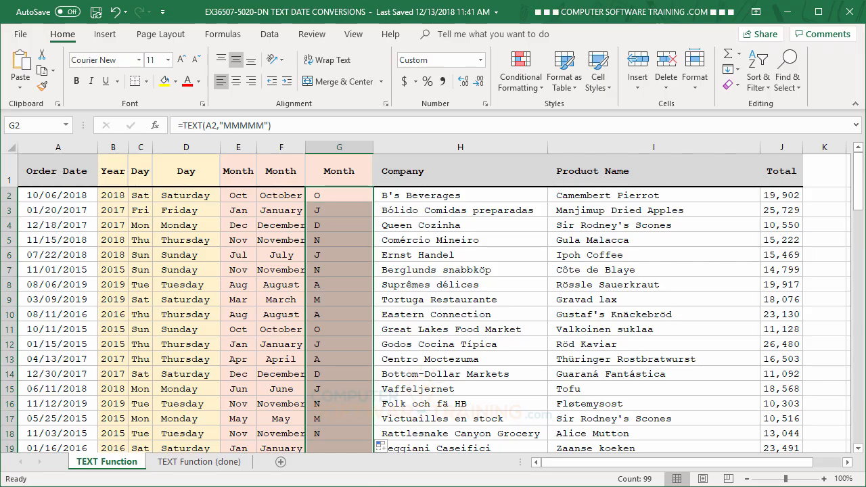